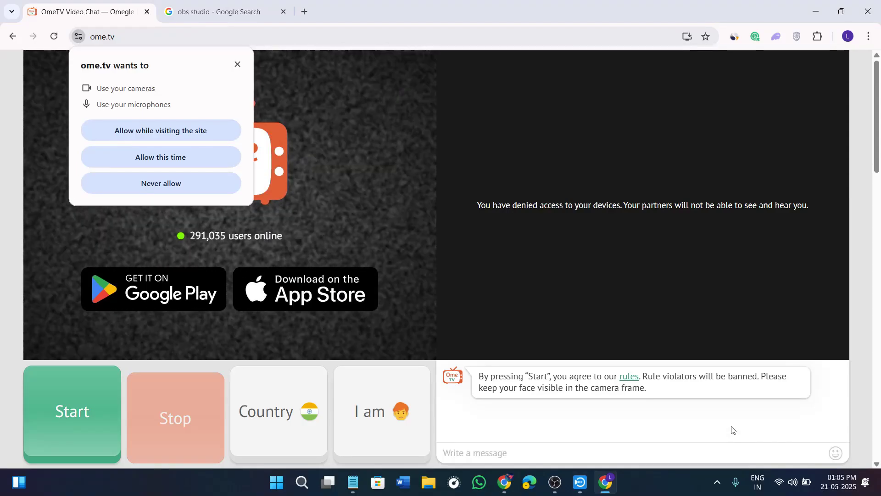
Switch to the 'obs studio' Google Search tab and select its search query.
{"action": "mouse_move", "coordinate": [609, 246]}
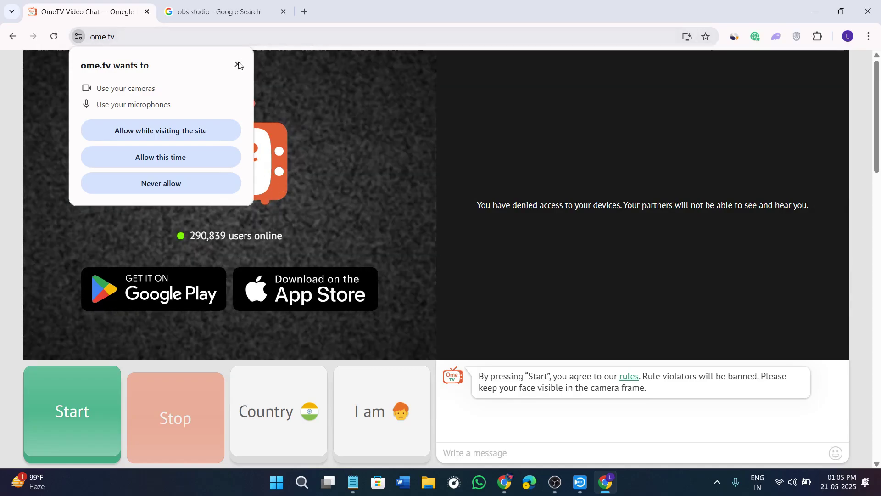
{"action": "mouse_move", "coordinate": [442, 156]}
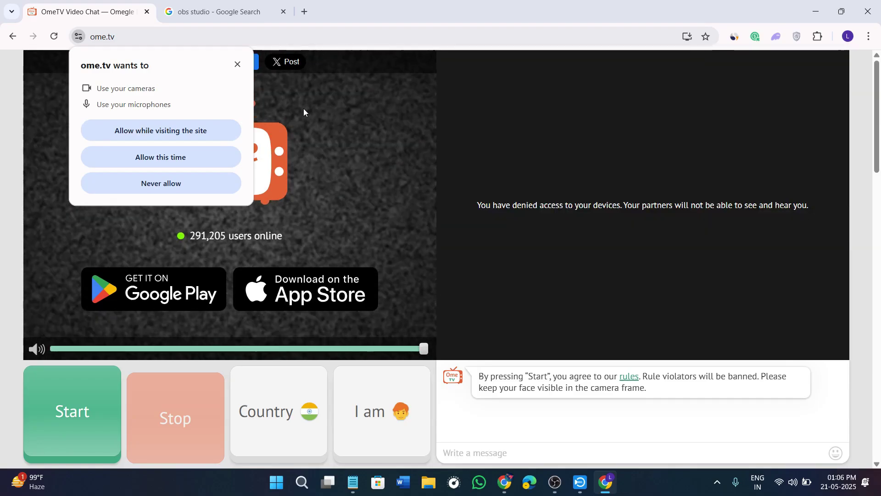
{"action": "left_click", "coordinate": [209, 5]}
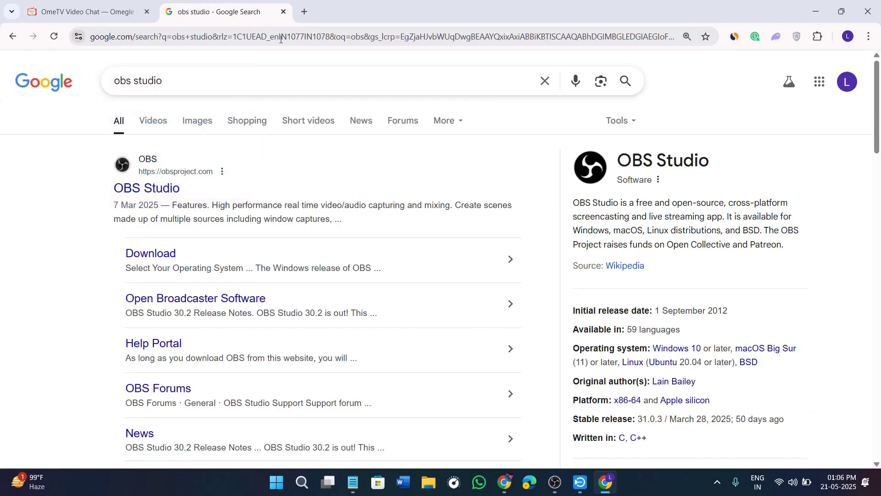
{"action": "triple_click", "coordinate": [168, 79]}
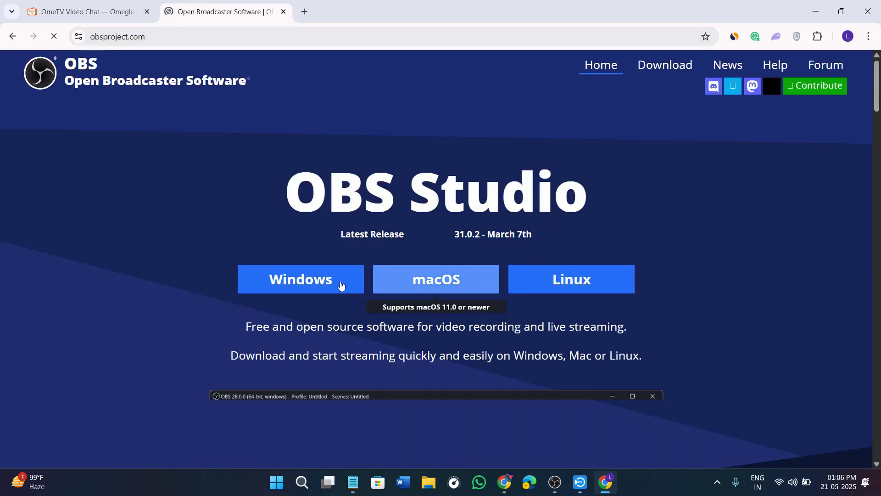
{"action": "scroll", "coordinate": [570, 338], "scroll_direction": "down", "scroll_amount": 6}
{"action": "scroll", "coordinate": [570, 338], "scroll_direction": "up", "scroll_amount": 6}
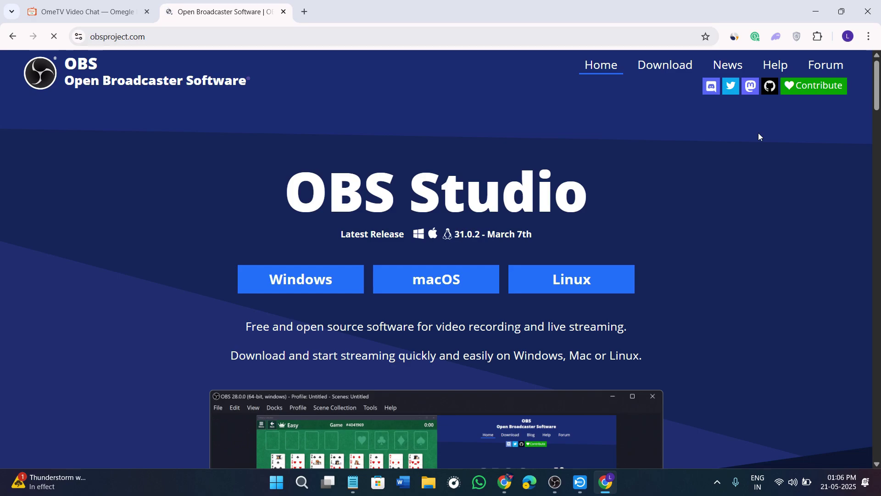
{"action": "left_click", "coordinate": [553, 484]}
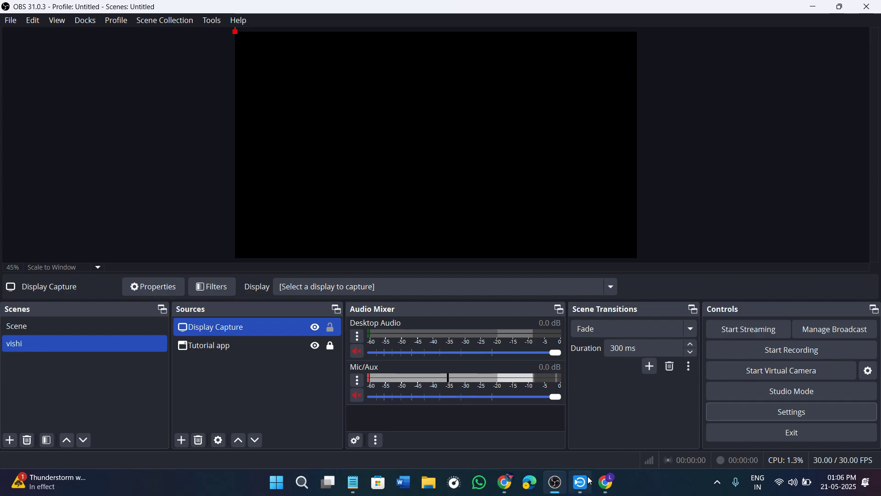
{"action": "left_click", "coordinate": [606, 487]}
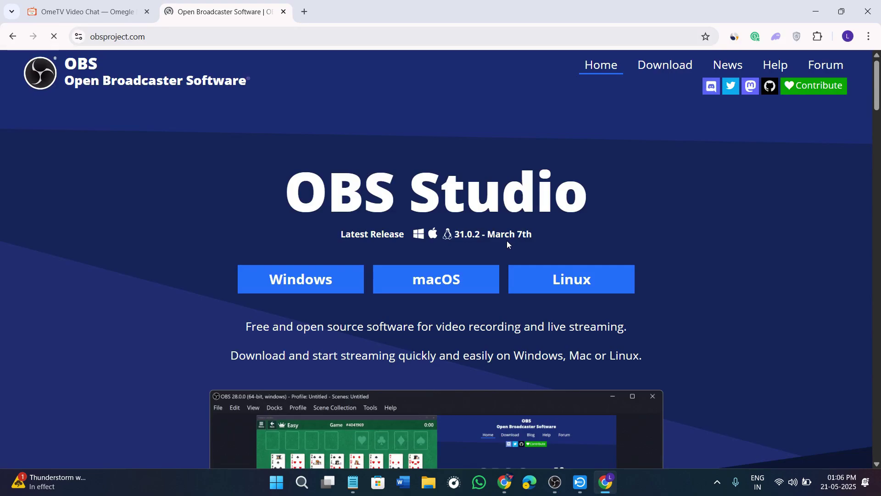
Switch back to the OmeTV Video Chat tab, which still reports camera access denied.
{"action": "left_click", "coordinate": [87, 12]}
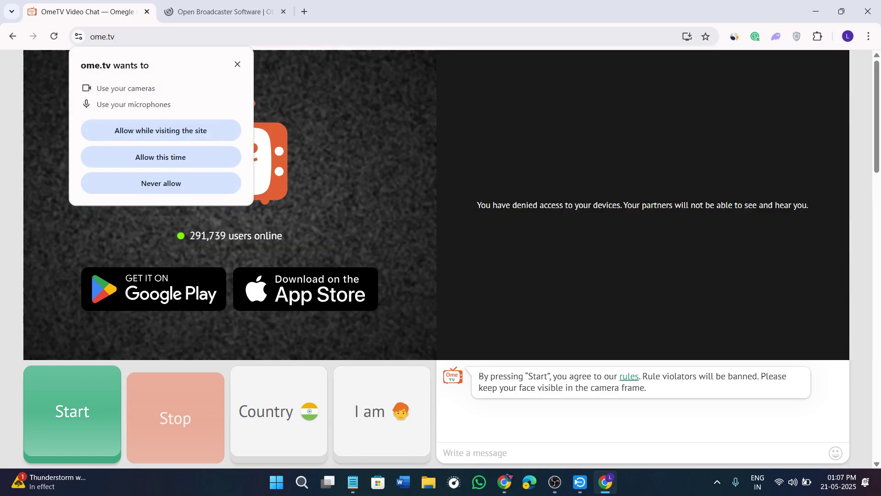
{"action": "mouse_move", "coordinate": [516, 265]}
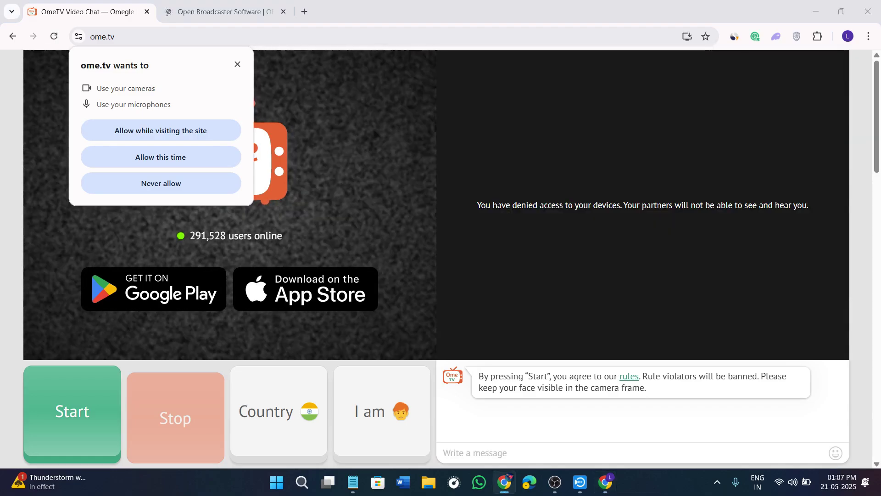
In OBS, start adding a Video Capture Device source, then cancel the dialog.
{"action": "left_click", "coordinate": [555, 482]}
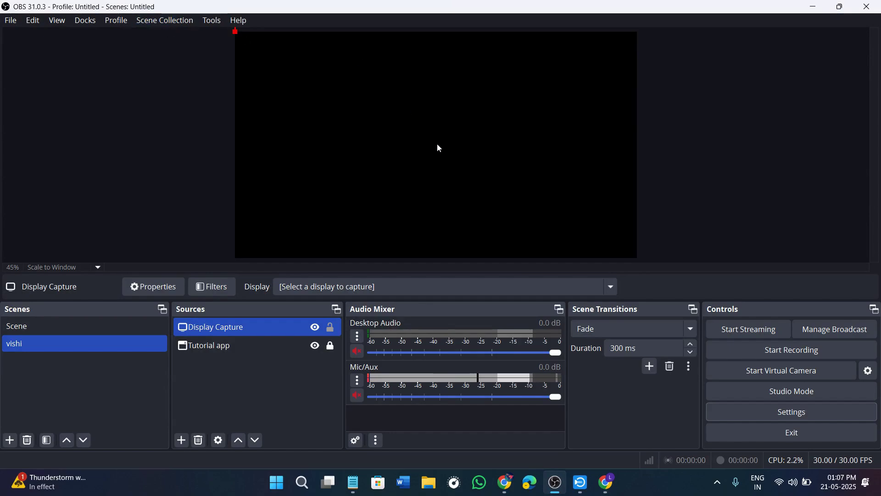
{"action": "left_click", "coordinate": [182, 441]}
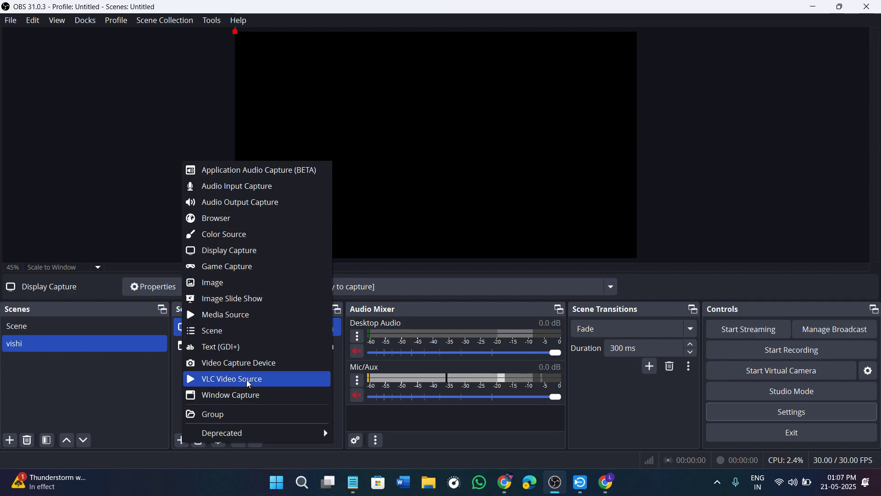
{"action": "left_click", "coordinate": [256, 363]}
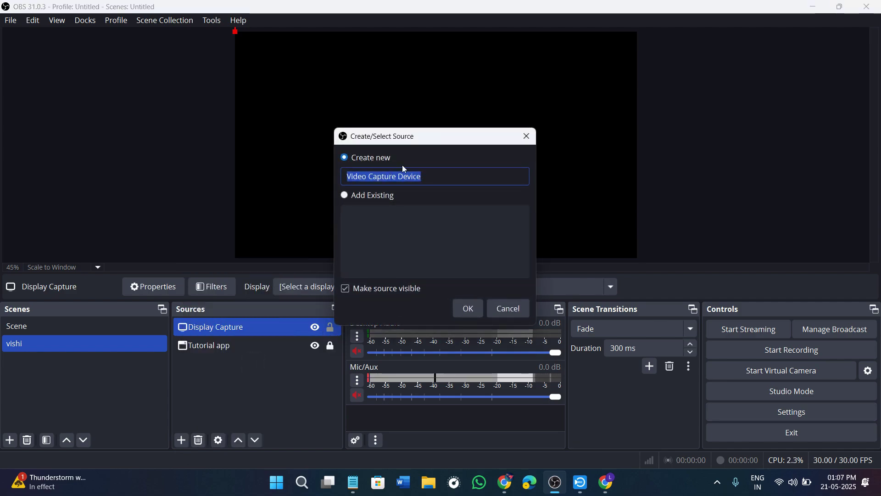
{"action": "left_click_drag", "start_coordinate": [410, 144], "coordinate": [435, 143]}
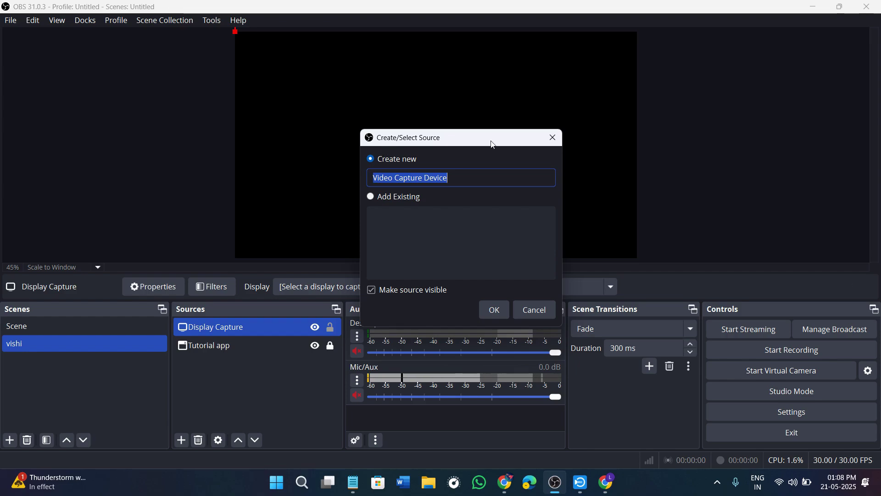
{"action": "left_click", "coordinate": [553, 139]}
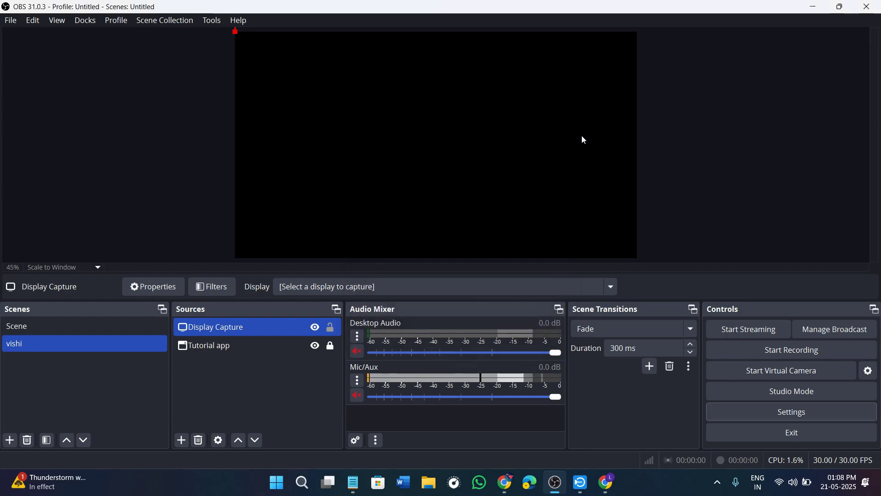
Return to the OmeTV page and open, then close, its chat settings.
{"action": "left_click", "coordinate": [606, 483]}
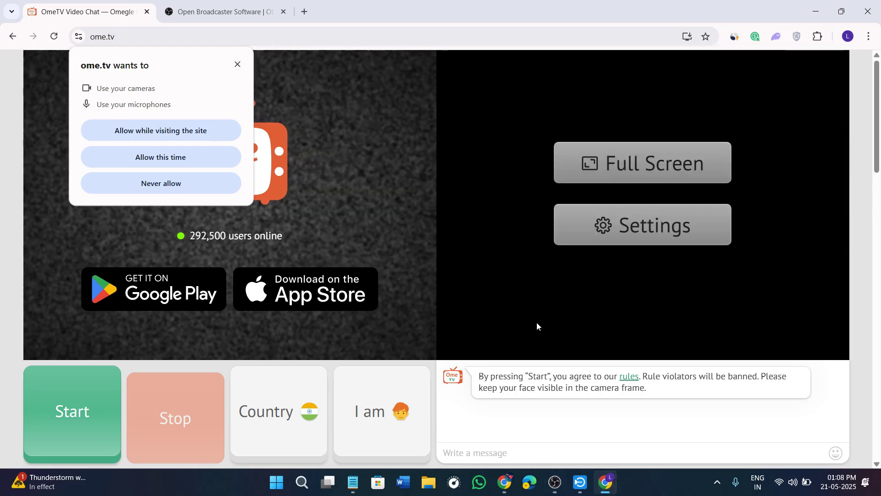
{"action": "scroll", "coordinate": [538, 324], "scroll_direction": "down", "scroll_amount": 4}
{"action": "scroll", "coordinate": [537, 324], "scroll_direction": "up", "scroll_amount": 4}
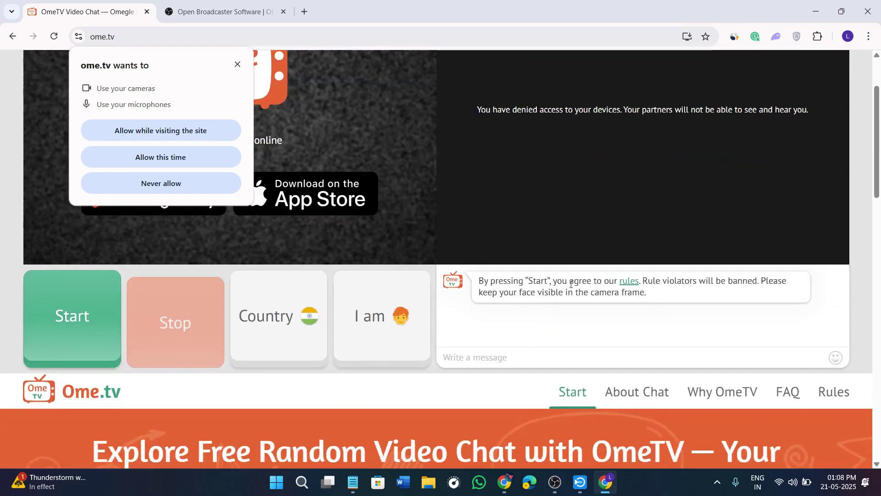
{"action": "mouse_move", "coordinate": [582, 277]}
{"action": "left_click", "coordinate": [670, 225]}
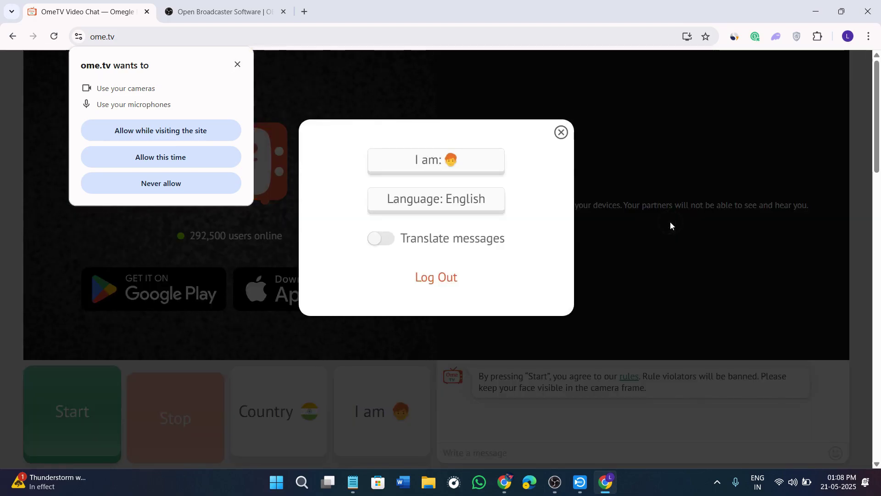
{"action": "left_click", "coordinate": [561, 133]}
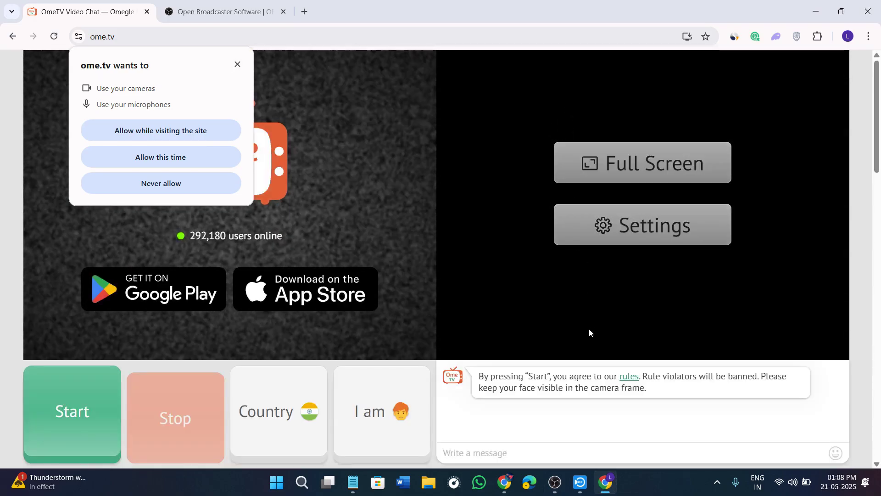
Scroll down the OmeTV page and launch Device Manager from the Start shortcuts.
{"action": "scroll", "coordinate": [590, 333], "scroll_direction": "down", "scroll_amount": 2}
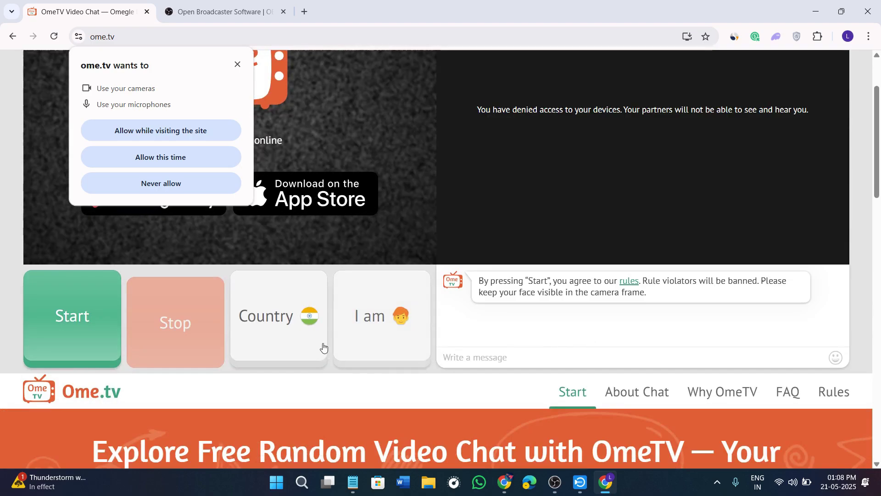
{"action": "scroll", "coordinate": [376, 369], "scroll_direction": "down", "scroll_amount": 1}
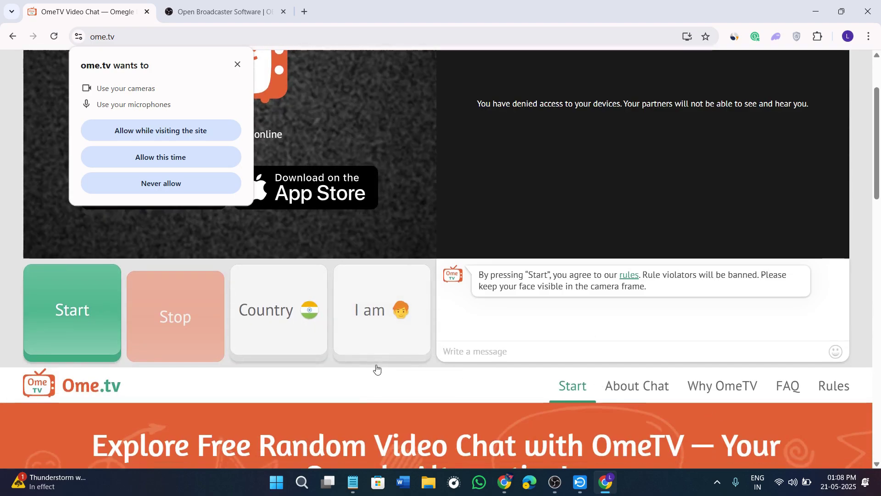
{"action": "scroll", "coordinate": [377, 369], "scroll_direction": "down", "scroll_amount": 2}
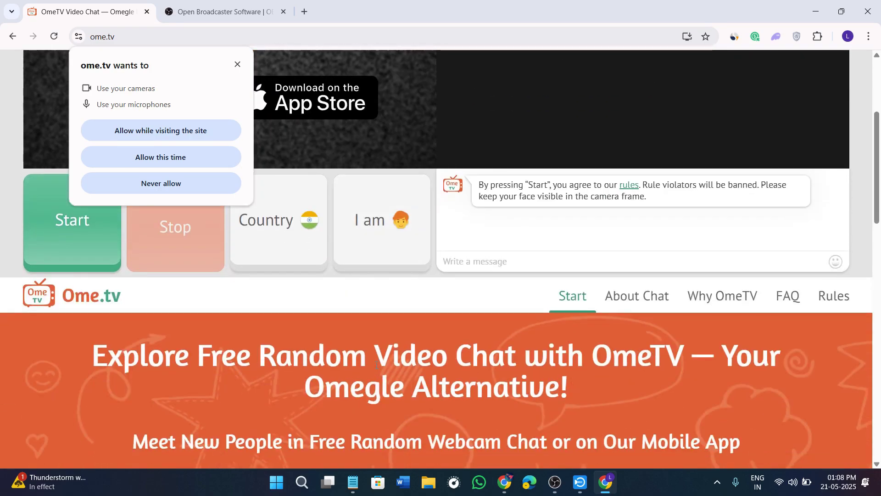
{"action": "scroll", "coordinate": [376, 366], "scroll_direction": "down", "scroll_amount": 2}
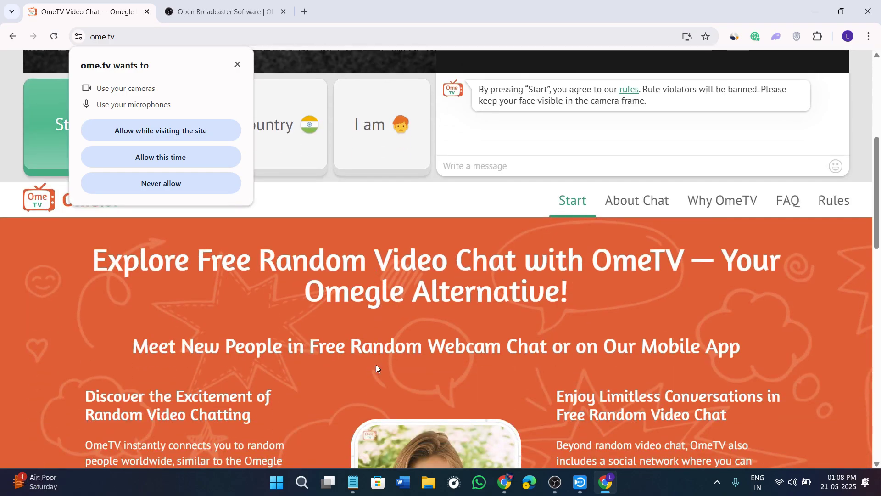
{"action": "scroll", "coordinate": [285, 369], "scroll_direction": "down", "scroll_amount": 3}
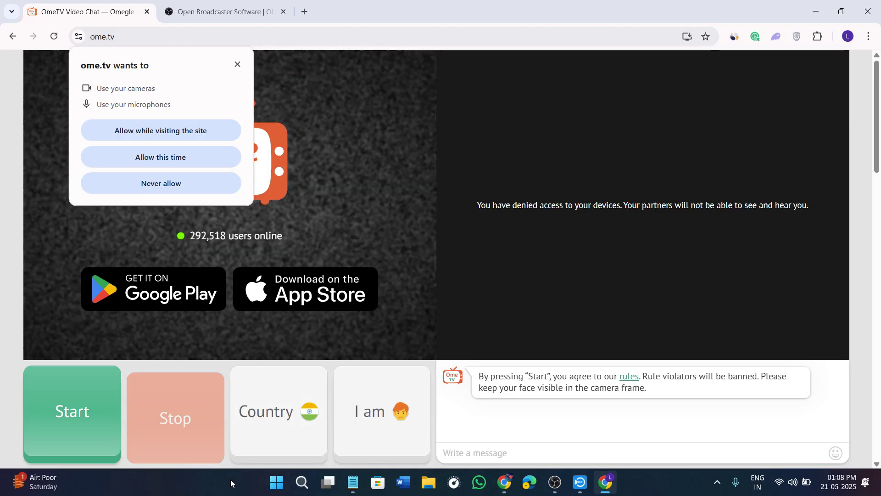
{"action": "right_click", "coordinate": [281, 489]}
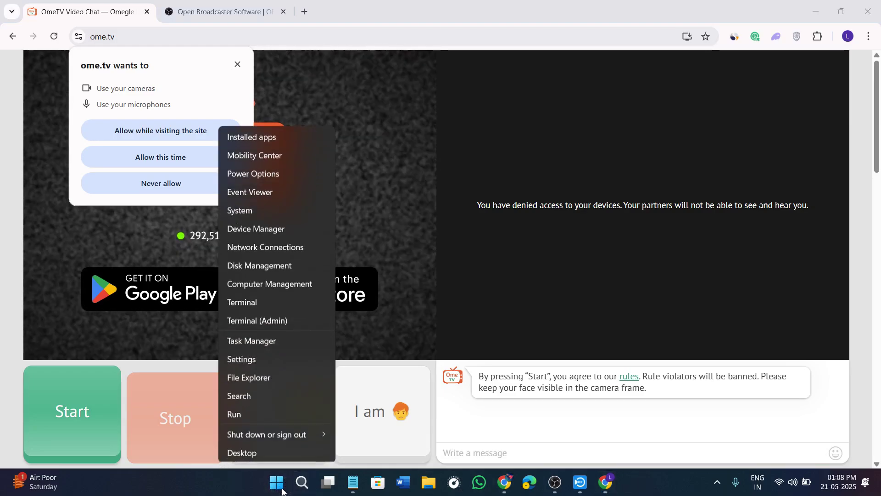
{"action": "left_click", "coordinate": [279, 225]}
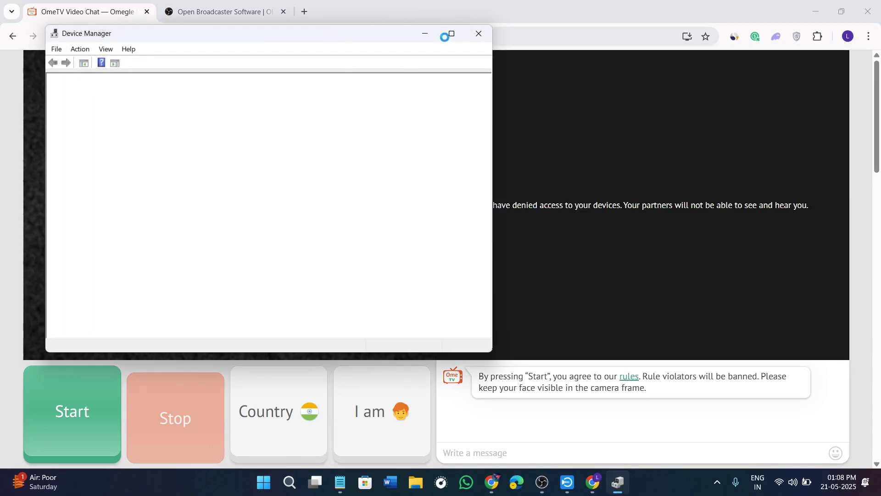
Maximize Device Manager and view, then dismiss, the HD User Facing camera's options.
{"action": "left_click", "coordinate": [451, 34]}
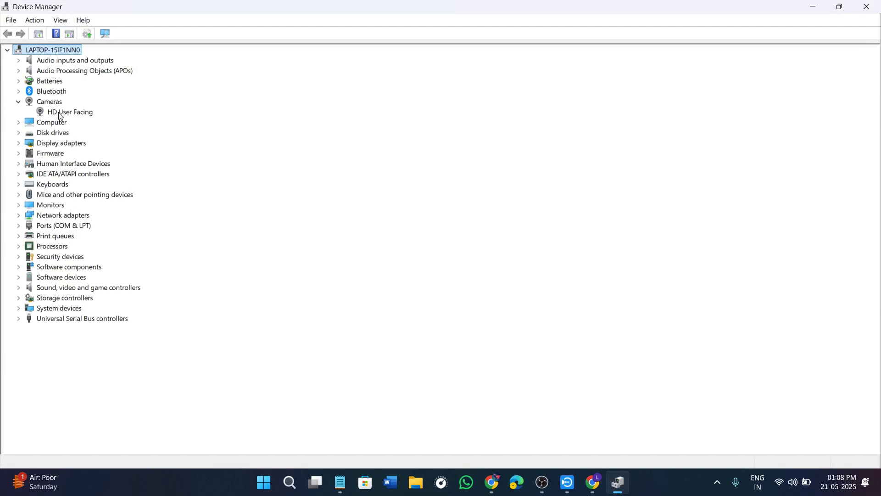
{"action": "right_click", "coordinate": [60, 116]}
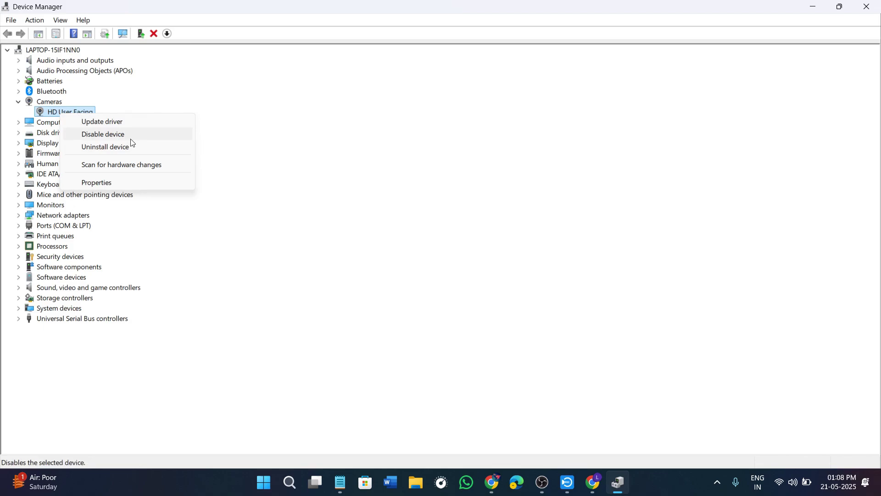
{"action": "left_click", "coordinate": [170, 354]}
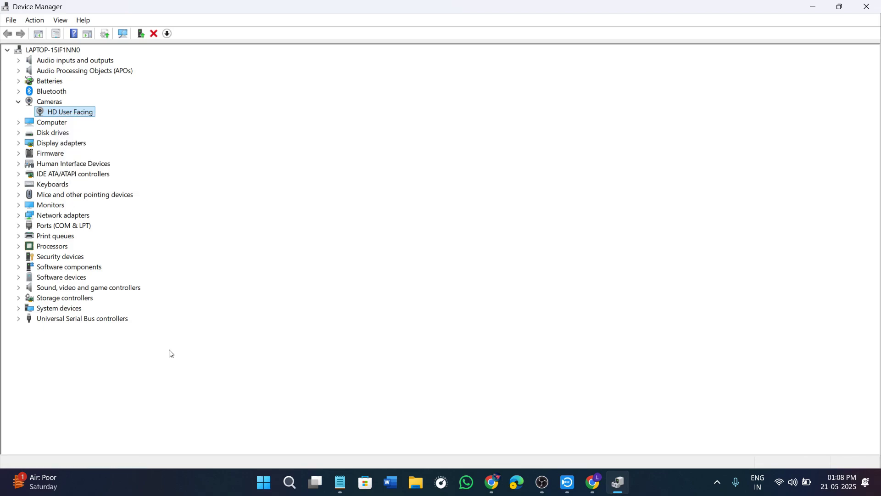
Return to Chrome and scroll the page down and back up.
{"action": "left_click", "coordinate": [593, 482]}
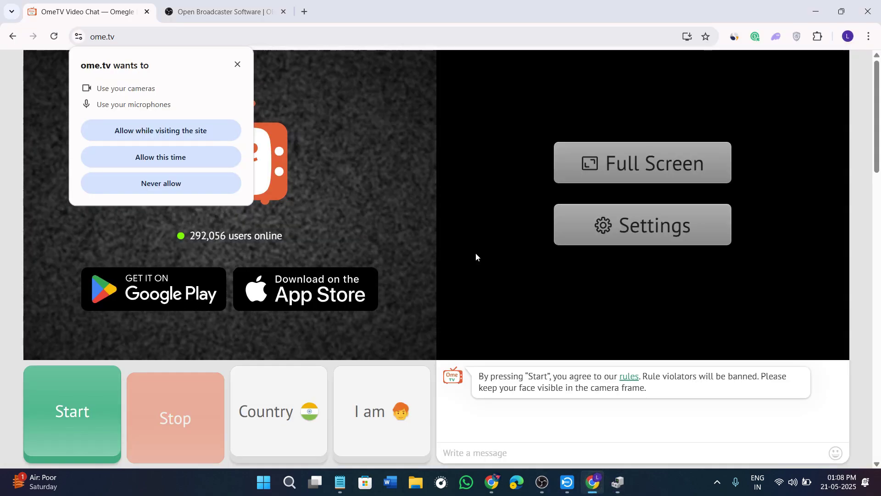
{"action": "scroll", "coordinate": [476, 253], "scroll_direction": "down", "scroll_amount": 2}
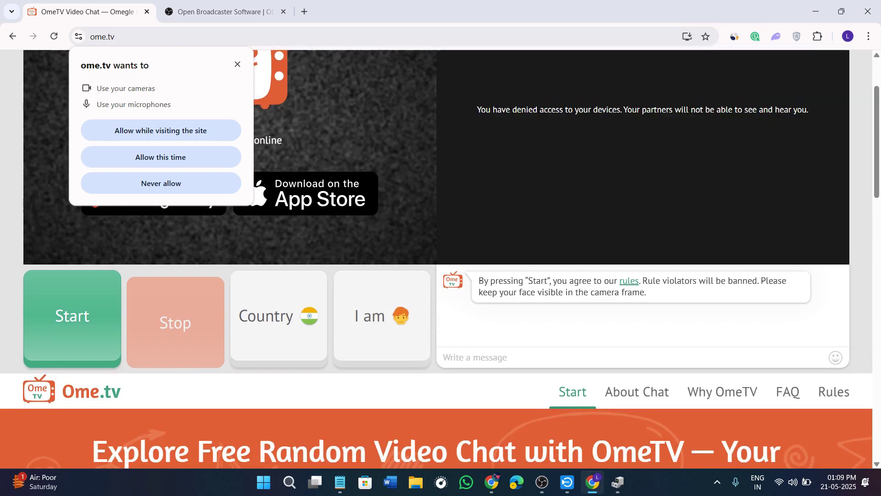
{"action": "mouse_move", "coordinate": [214, 253]}
{"action": "scroll", "coordinate": [241, 255], "scroll_direction": "up", "scroll_amount": 2}
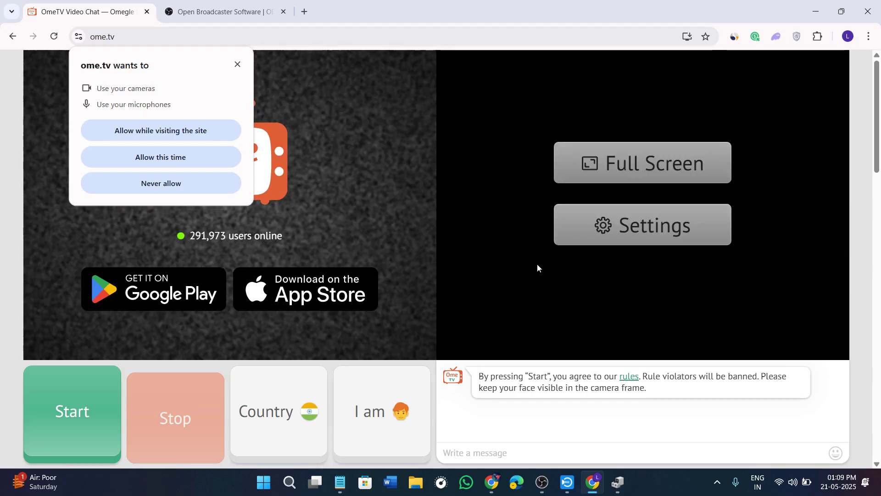
{"action": "scroll", "coordinate": [537, 266], "scroll_direction": "down", "scroll_amount": 4}
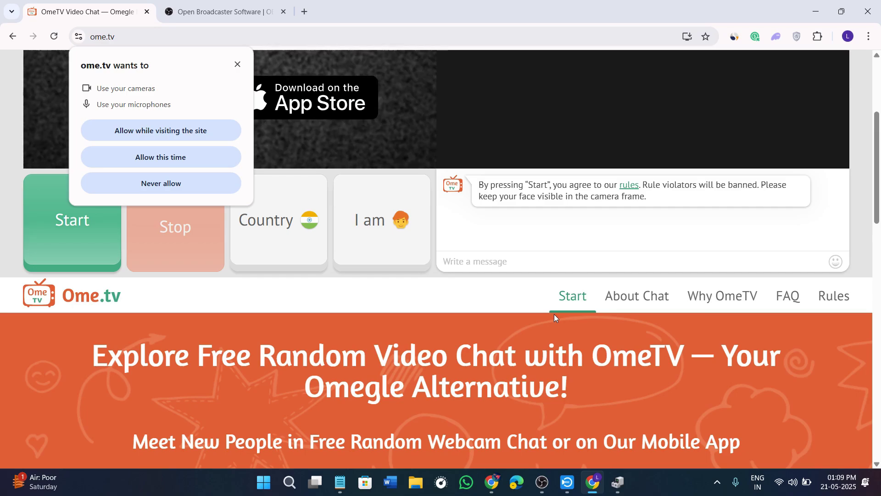
{"action": "scroll", "coordinate": [621, 312], "scroll_direction": "up", "scroll_amount": 4}
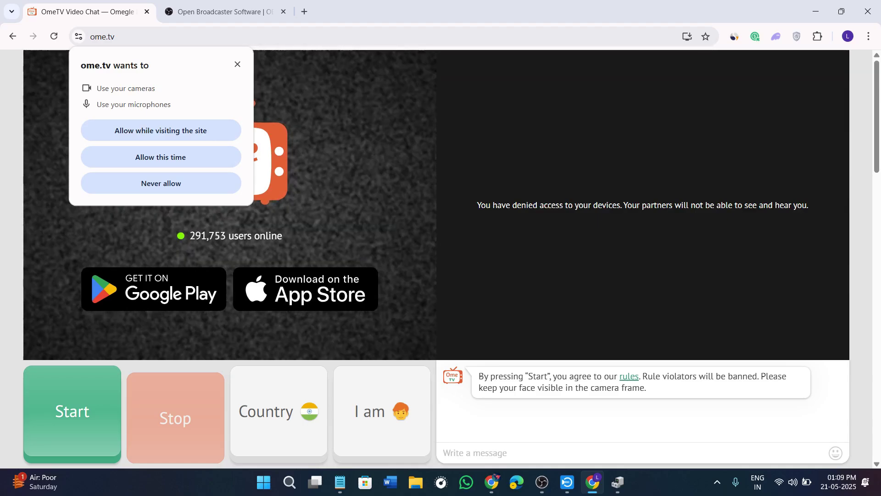
Review OBS Output settings for streaming and recording, keeping the Fragmented MP4 recording format.
{"action": "mouse_move", "coordinate": [488, 208]}
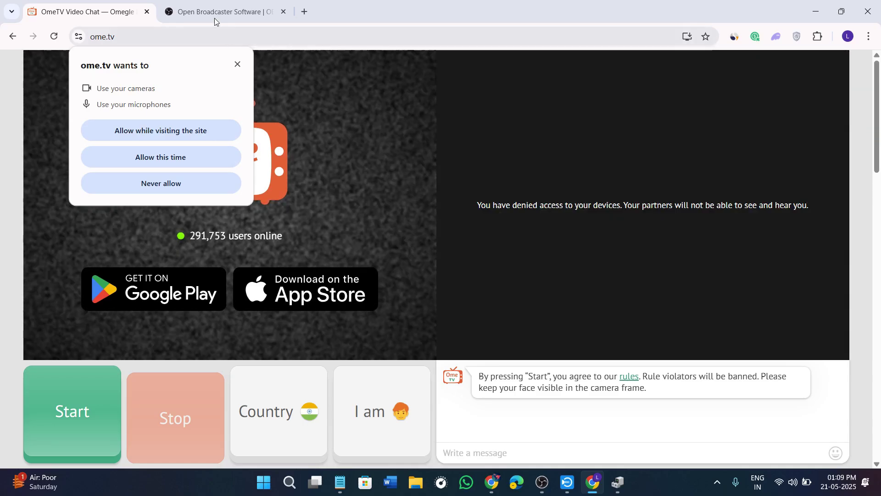
{"action": "left_click", "coordinate": [216, 13]}
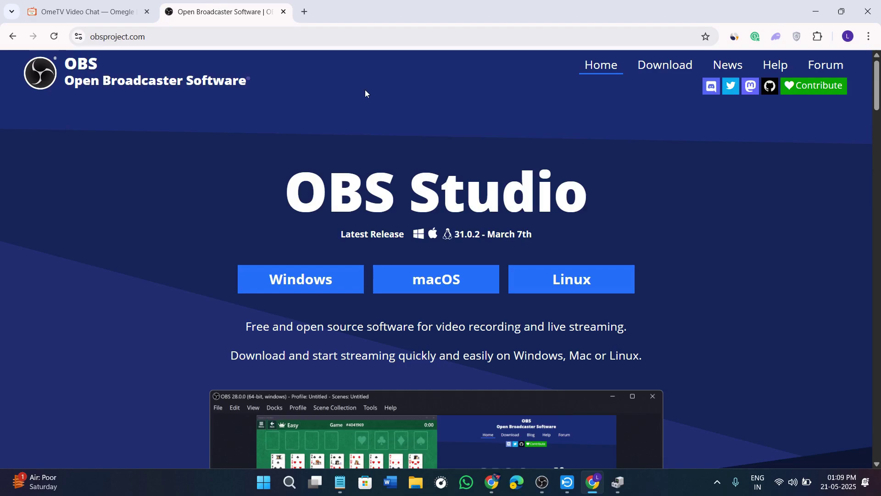
{"action": "left_click", "coordinate": [542, 482]}
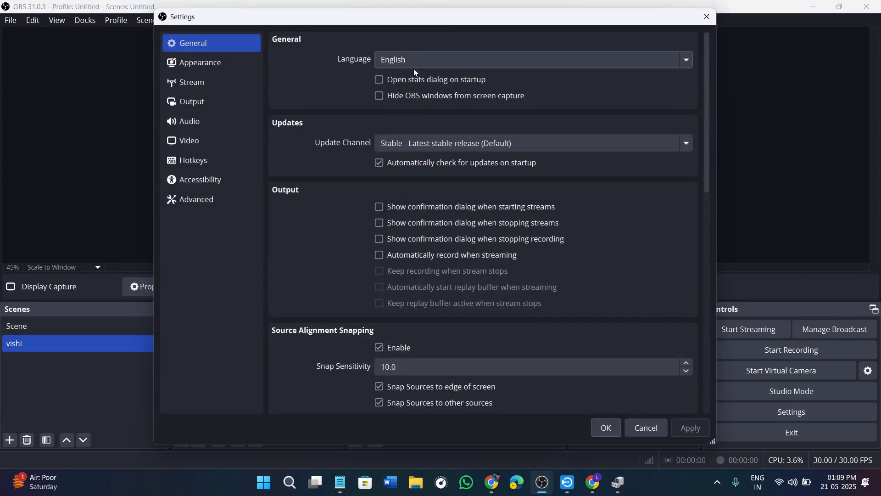
{"action": "left_click", "coordinate": [199, 106]}
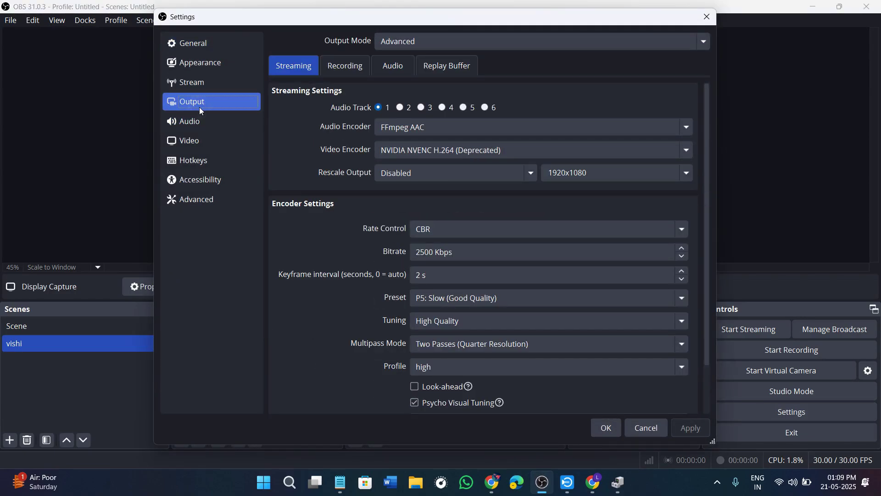
{"action": "left_click", "coordinate": [356, 74]}
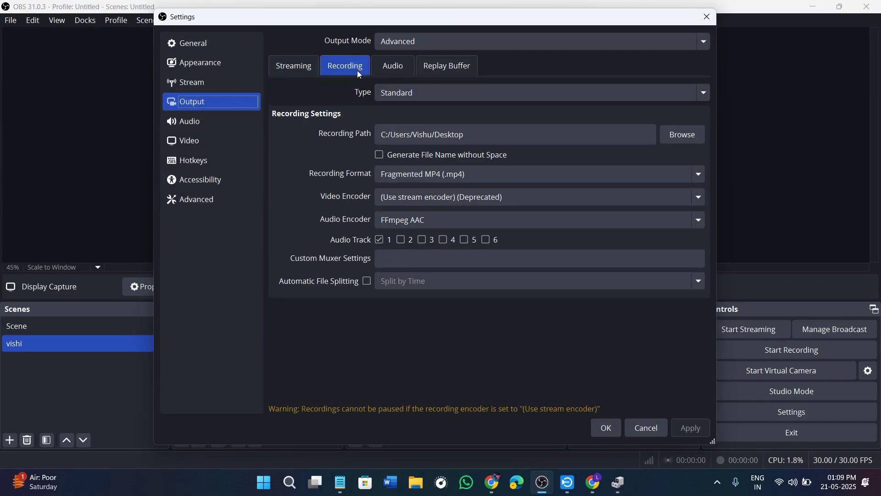
{"action": "left_click", "coordinate": [413, 180]}
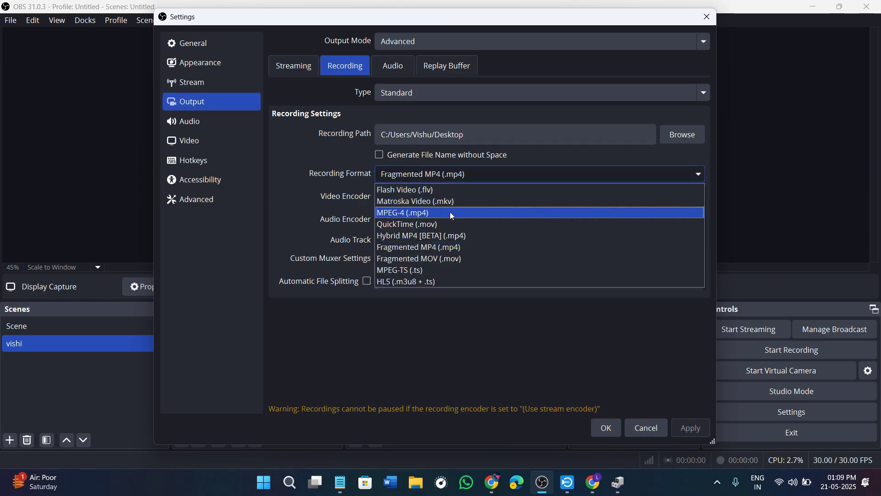
{"action": "left_click", "coordinate": [456, 336]}
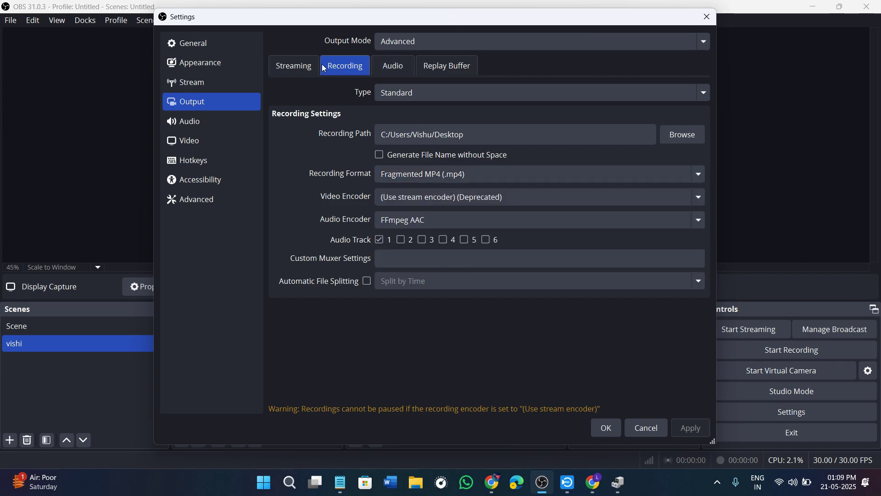
{"action": "left_click", "coordinate": [308, 64]}
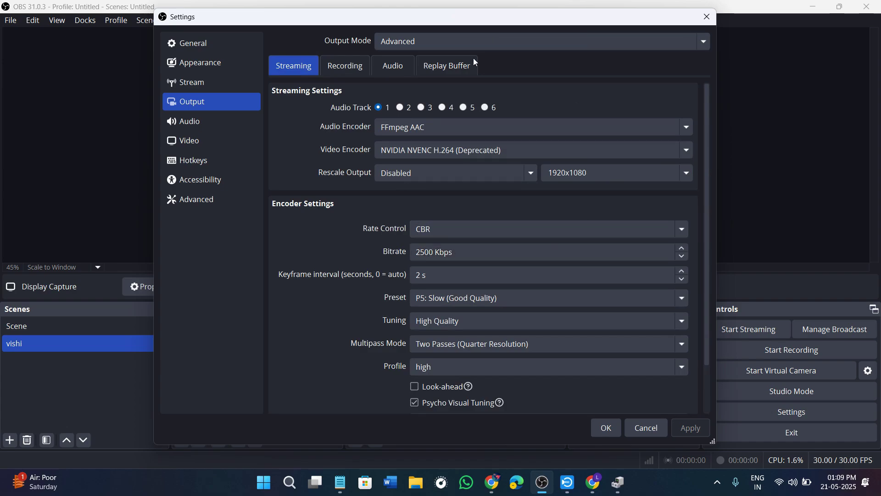
Keep the audio sample rate at 48 kHz.
{"action": "left_click", "coordinate": [235, 122]}
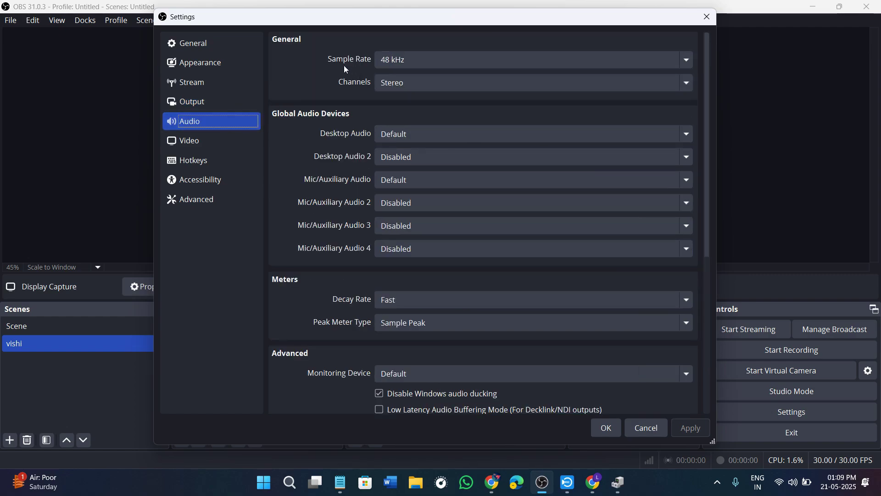
{"action": "left_click", "coordinate": [423, 59]}
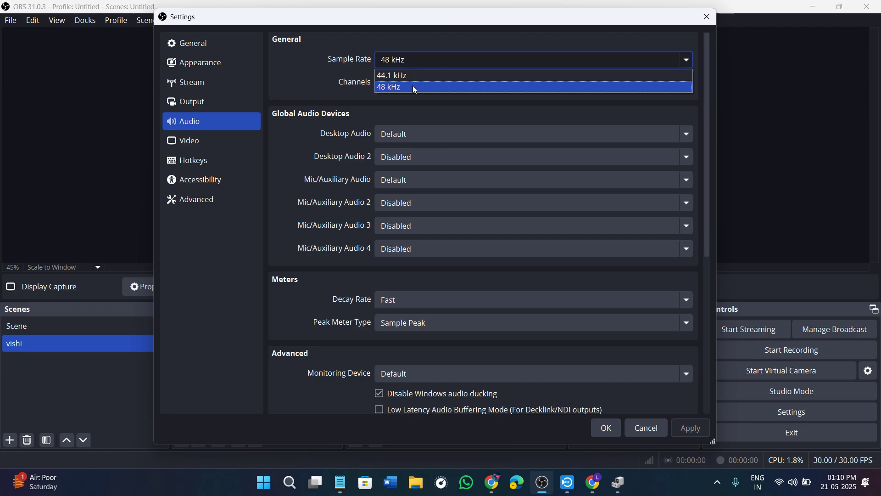
{"action": "left_click", "coordinate": [414, 87]}
Change the Output (Scaled) Resolution from 1280x720 to 1920x1080.
{"action": "left_click", "coordinate": [195, 135]}
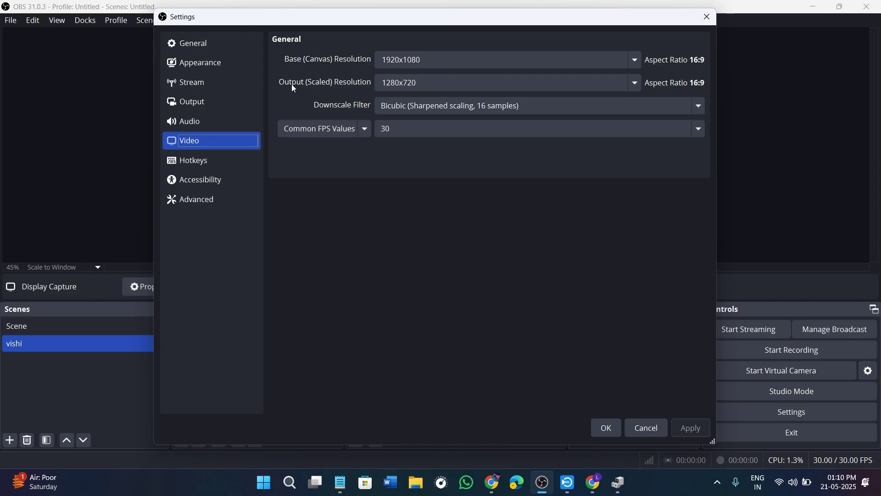
{"action": "left_click", "coordinate": [428, 85]}
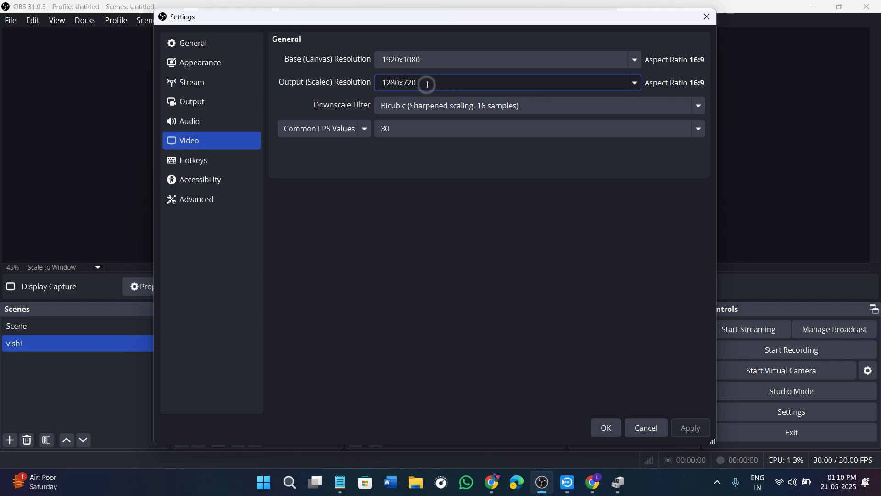
{"action": "left_click", "coordinate": [636, 85]}
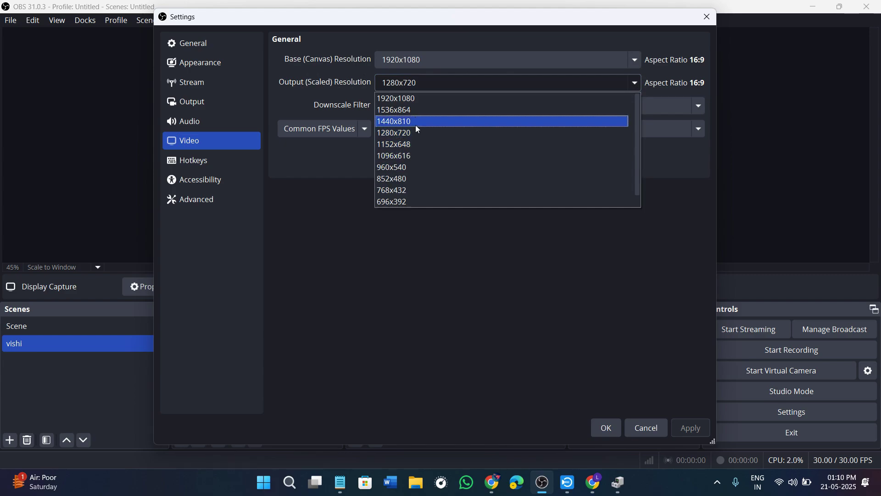
{"action": "left_click", "coordinate": [413, 99]}
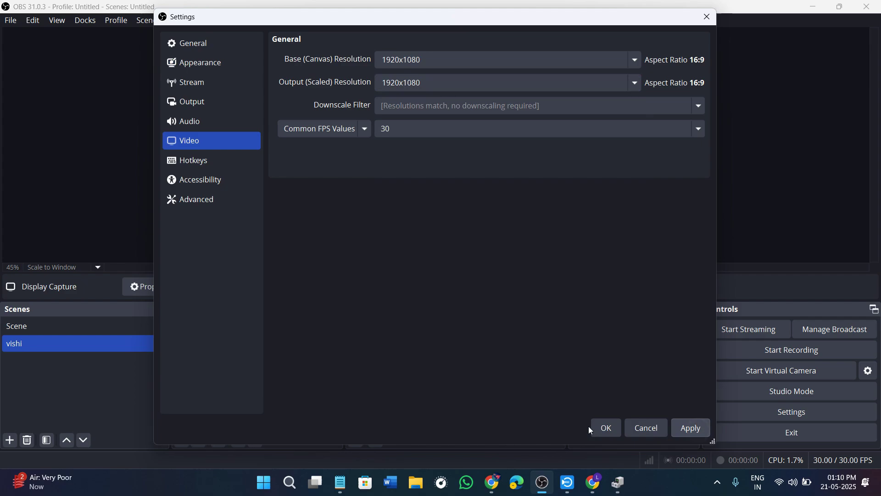
Apply the settings with OK, returning to the OBS main window with the vishi scene.
{"action": "left_click", "coordinate": [606, 427]}
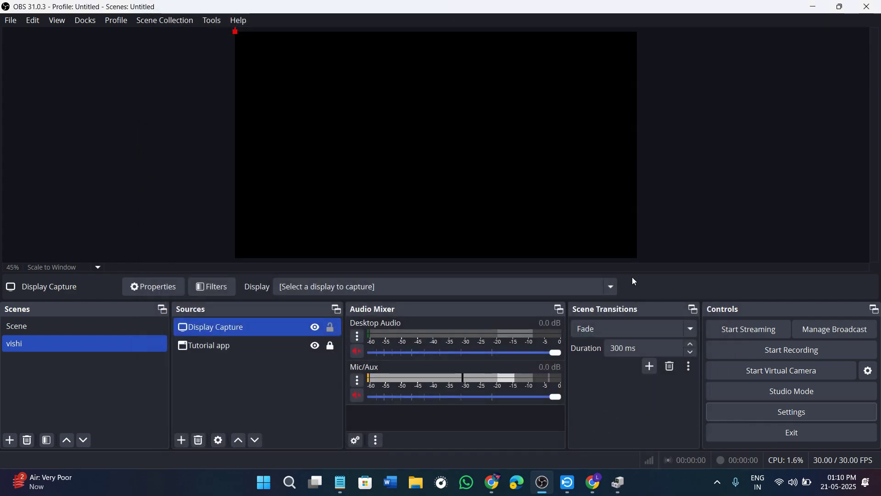